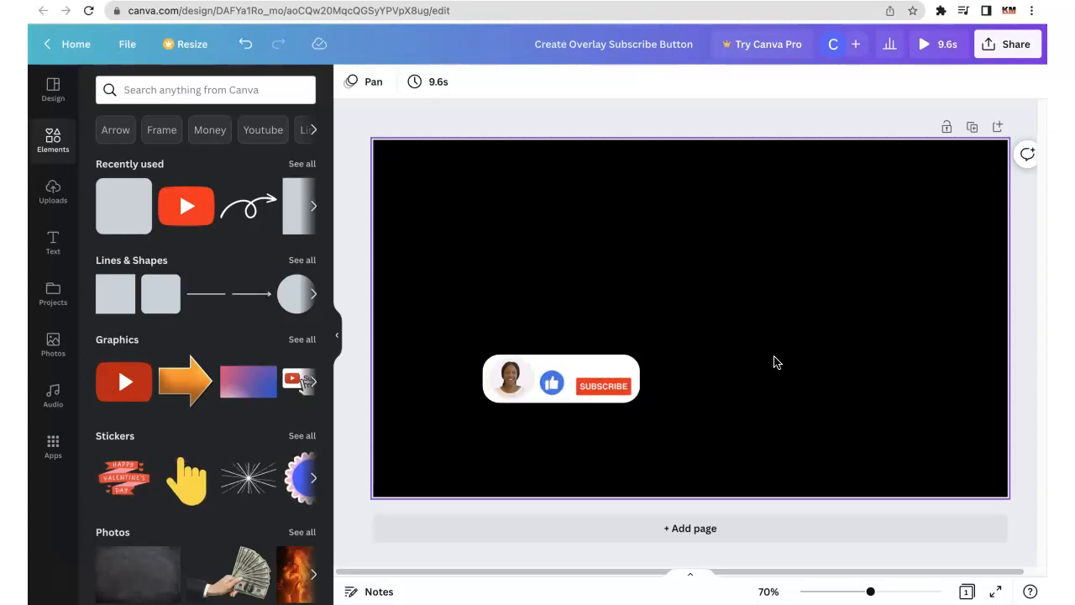
{"action": "left_click", "coordinate": [720, 365]}
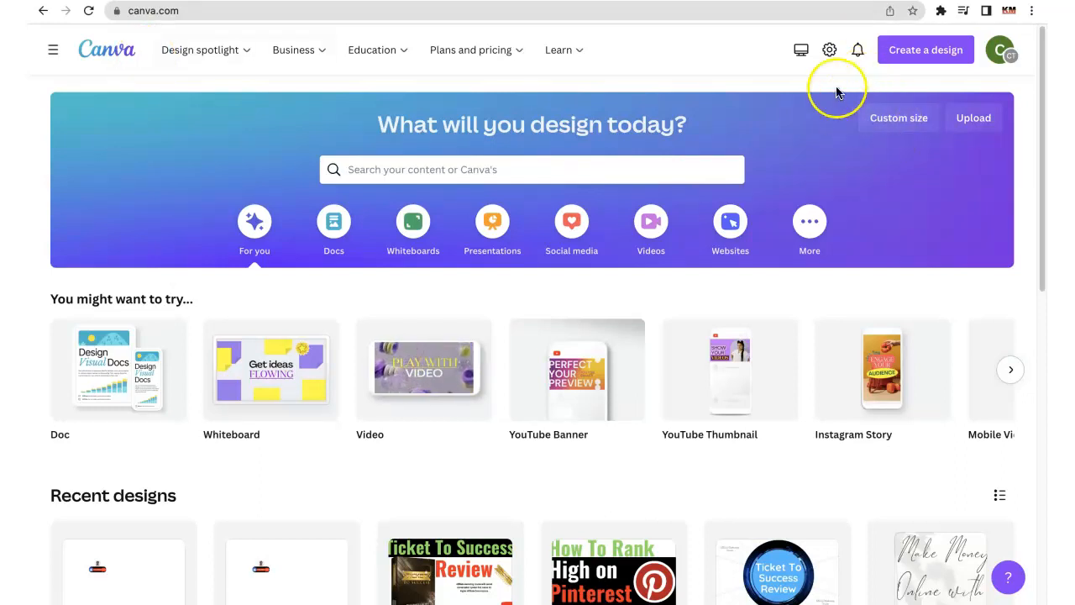
- Create a new blank YouTube Thumbnail design
{"action": "left_click", "coordinate": [916, 55]}
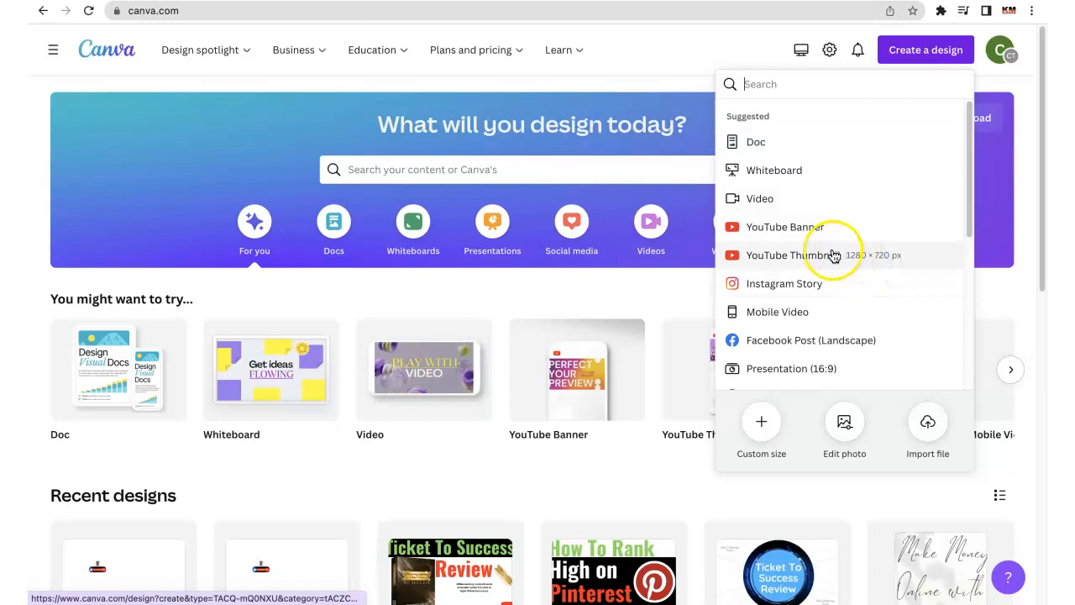
{"action": "left_click", "coordinate": [805, 264]}
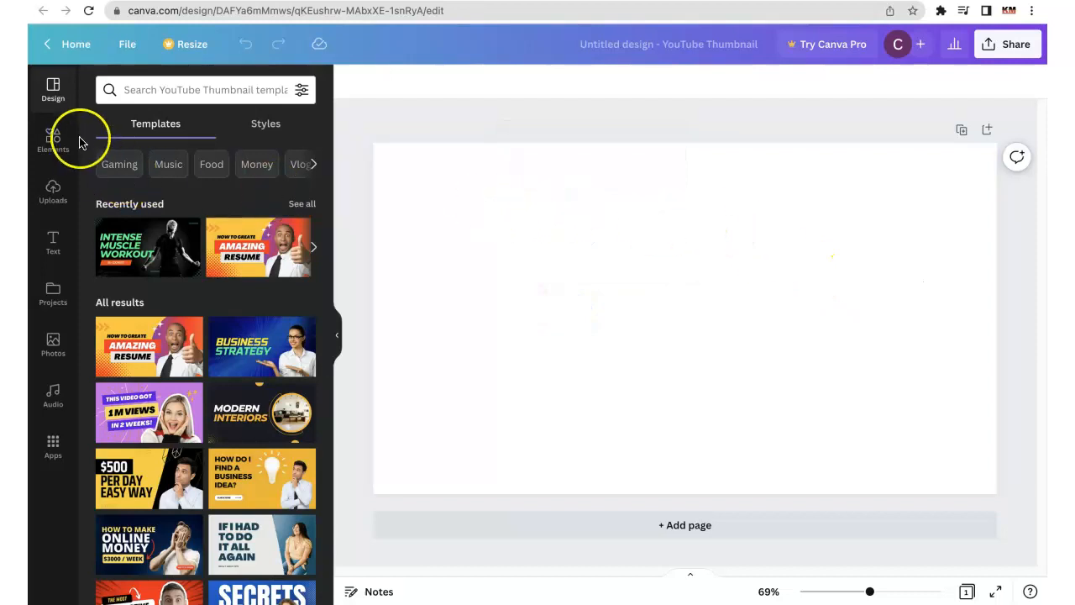
- Add a rounded square shape to the page and stretch it leftward into a wide rectangle
{"action": "left_click", "coordinate": [55, 155]}
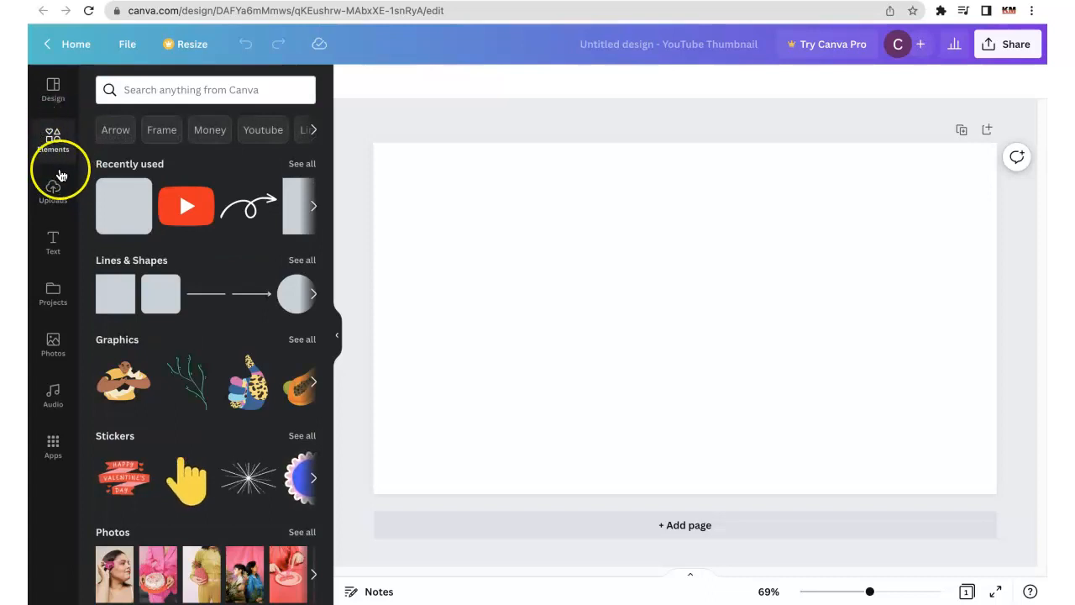
{"action": "left_click", "coordinate": [155, 299]}
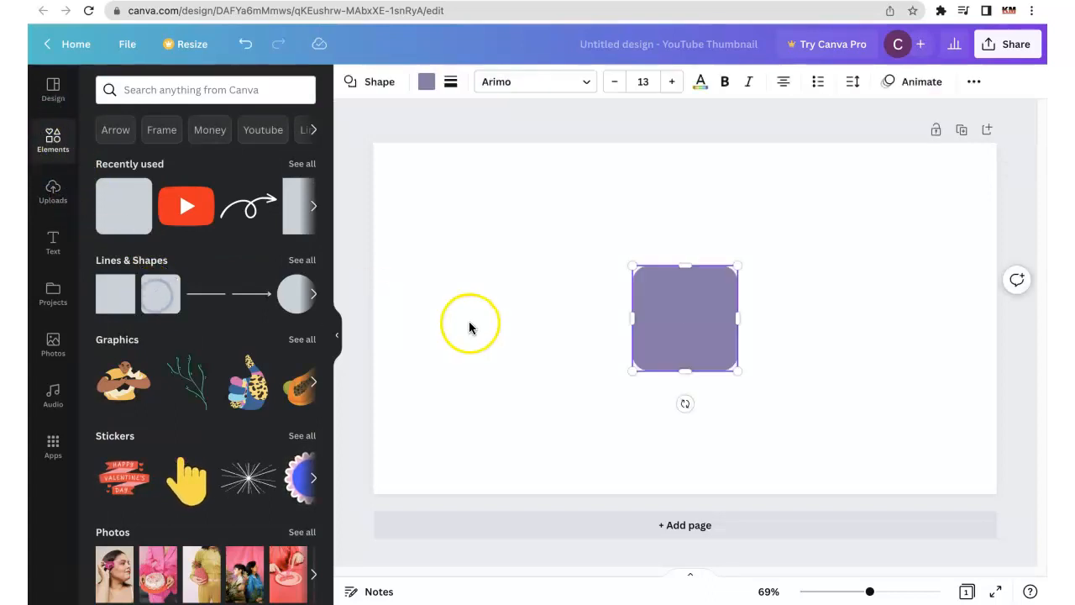
{"action": "left_click_drag", "start_coordinate": [631, 318], "coordinate": [454, 288]}
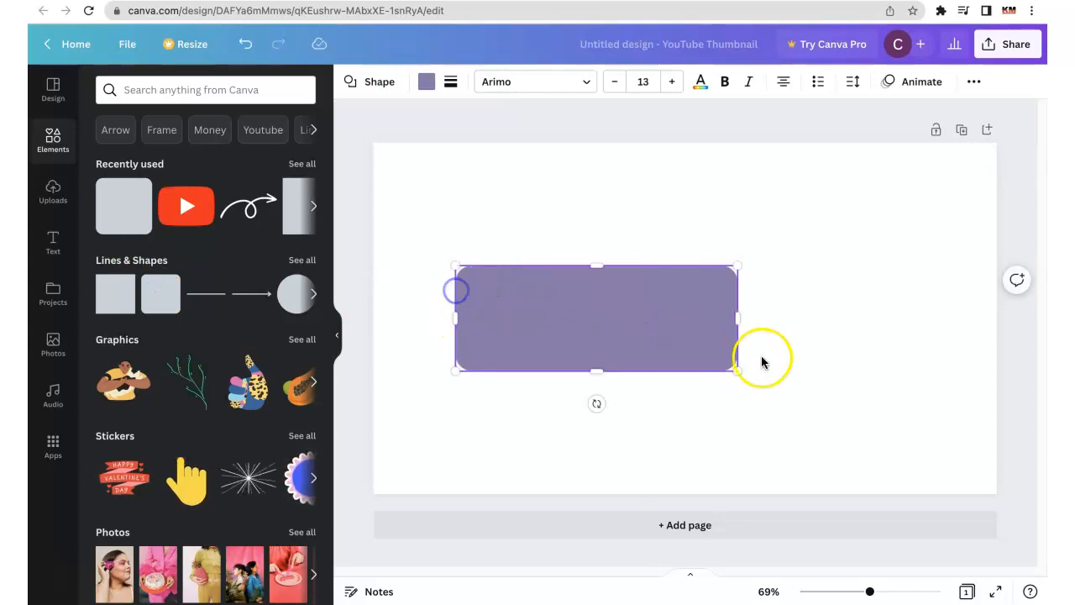
- Change the page background colour to black
{"action": "left_click", "coordinate": [677, 207]}
{"action": "left_click", "coordinate": [344, 81]}
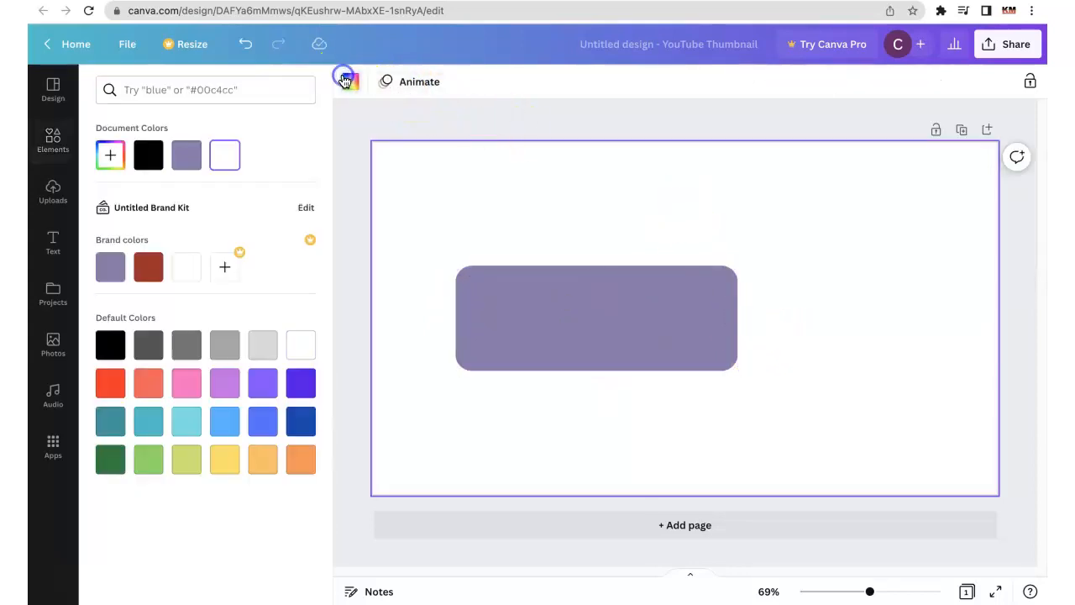
{"action": "left_click", "coordinate": [155, 154]}
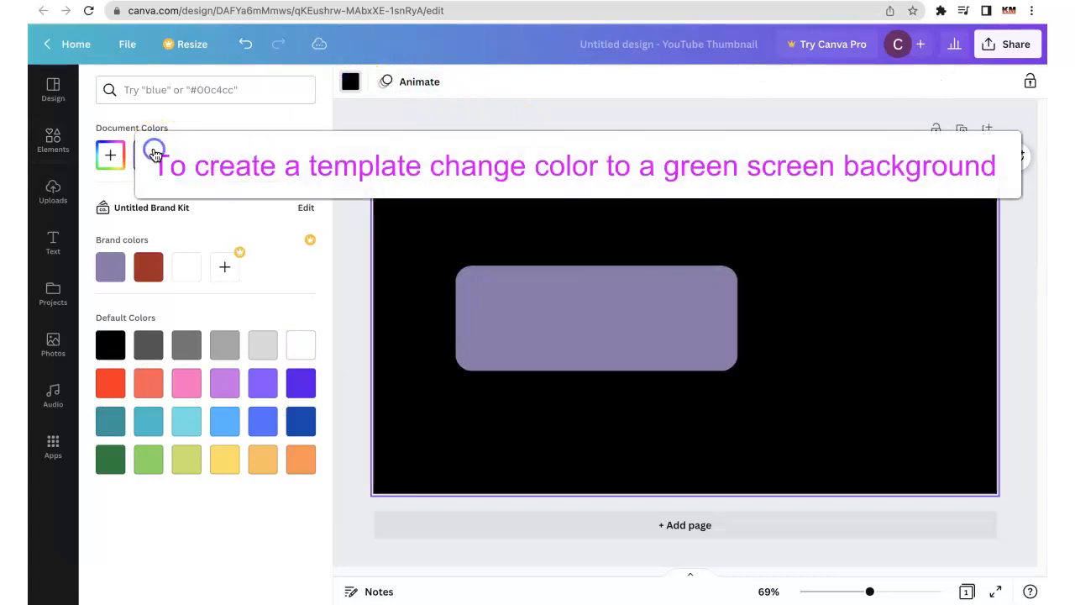
- Recolour the rounded rectangle white and shrink it to a small pill less than half its size
{"action": "left_click", "coordinate": [580, 337]}
{"action": "left_click", "coordinate": [428, 87]}
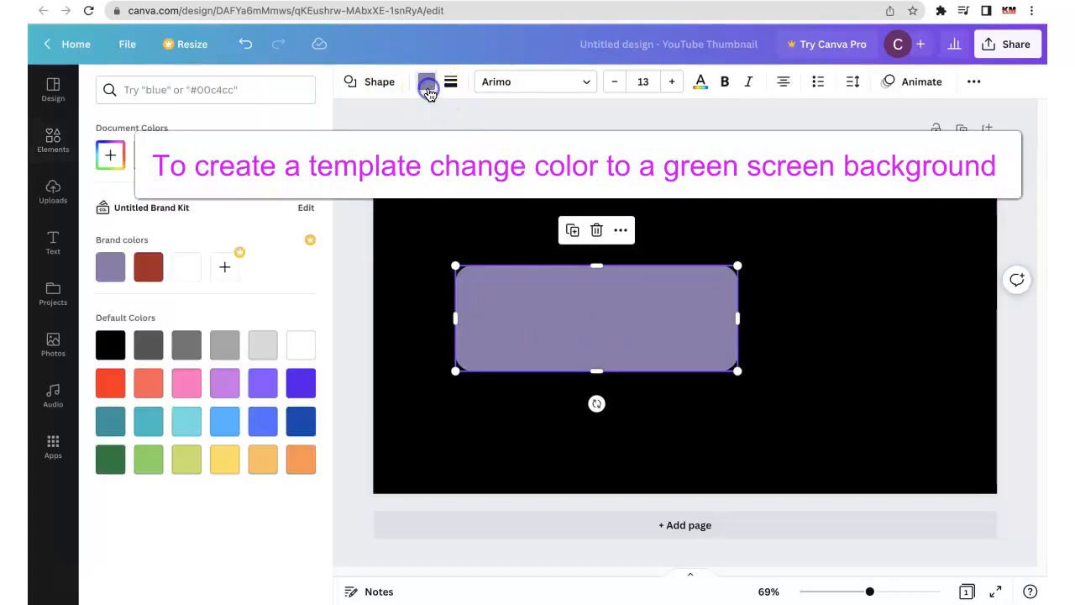
{"action": "right_click", "coordinate": [193, 269]}
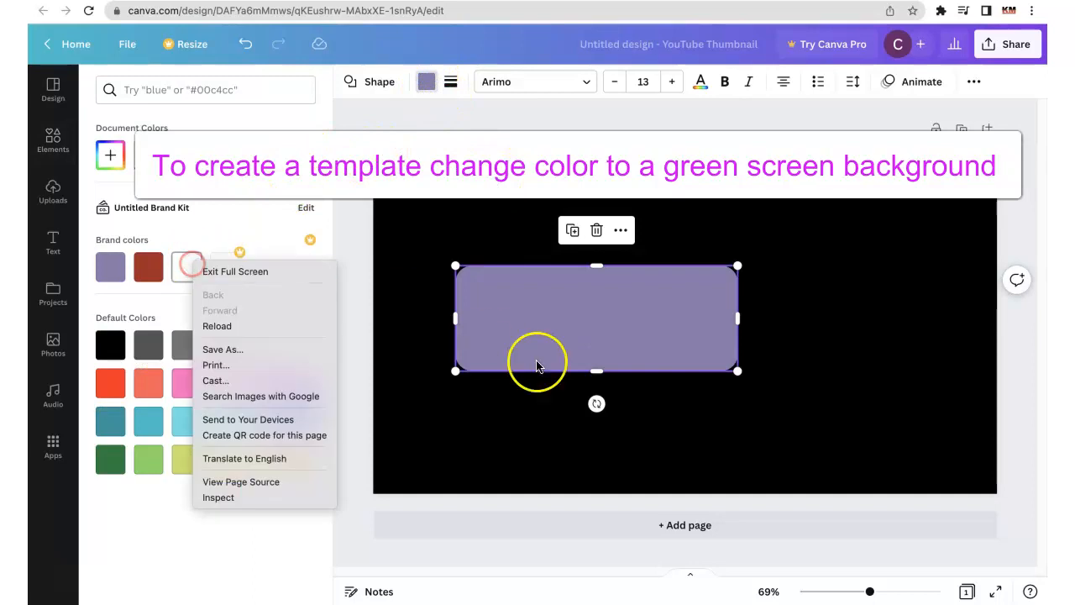
{"action": "left_click", "coordinate": [197, 241]}
{"action": "left_click", "coordinate": [186, 267]}
{"action": "left_click_drag", "start_coordinate": [737, 370], "coordinate": [586, 310]}
{"action": "left_click", "coordinate": [629, 224]}
{"action": "left_click", "coordinate": [651, 223]}
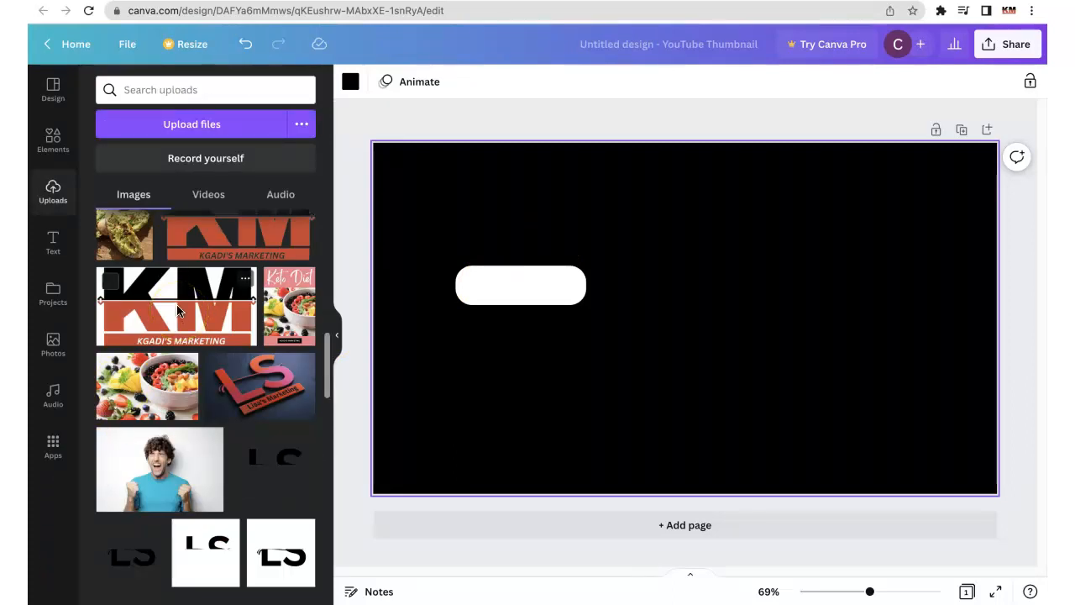
- Add the uploaded KM Kgadi's Marketing logo with the white background, shrink it and place it on the page's right side
{"action": "left_click_drag", "start_coordinate": [177, 309], "coordinate": [736, 247]}
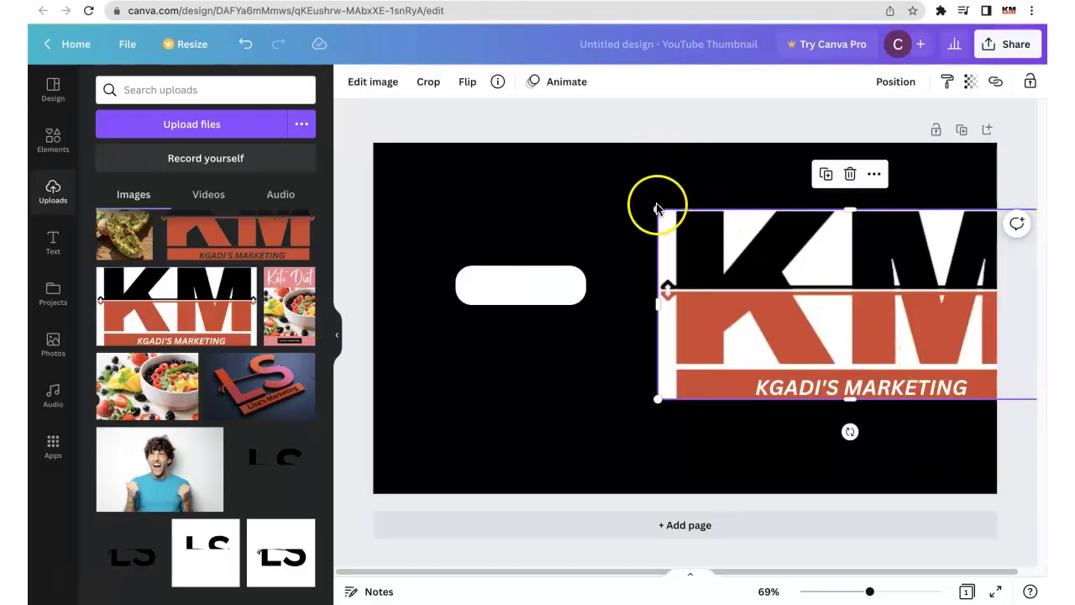
{"action": "left_click_drag", "start_coordinate": [658, 207], "coordinate": [864, 310]}
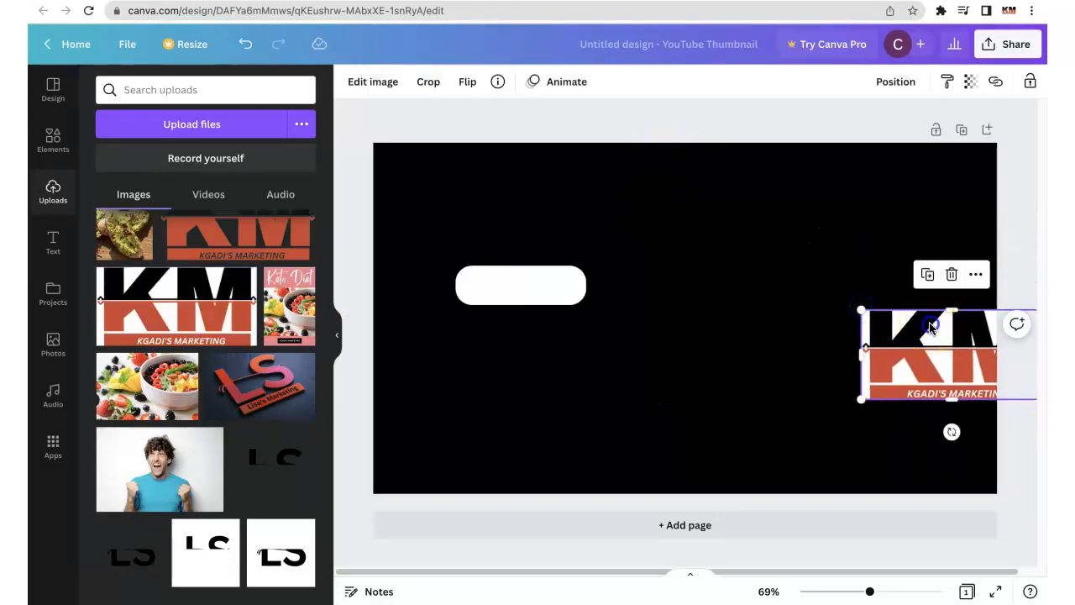
{"action": "left_click_drag", "start_coordinate": [924, 324], "coordinate": [840, 263]}
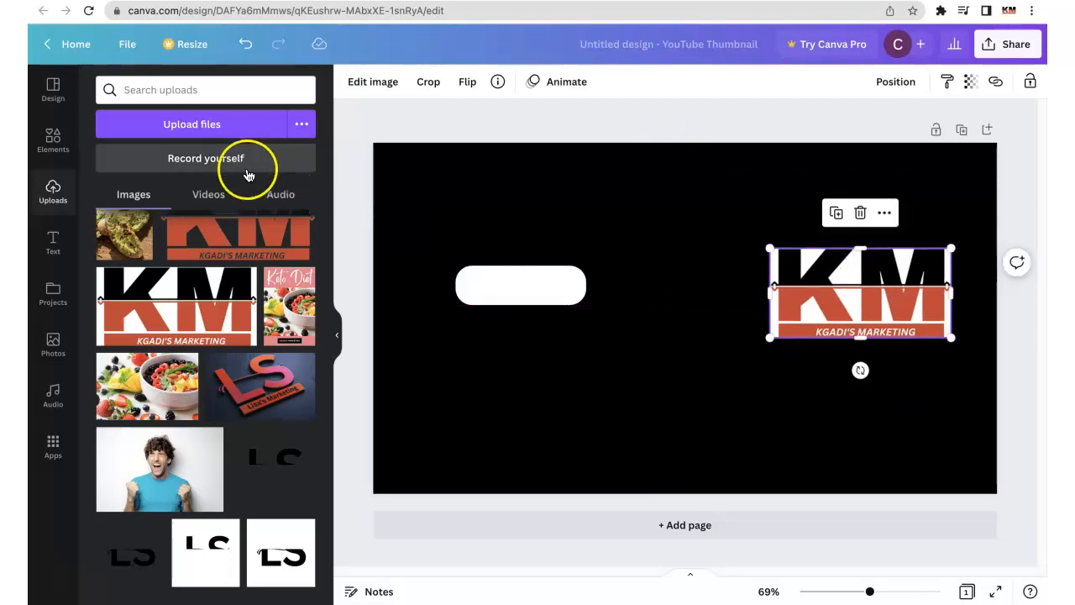
- Search the elements for "image frame" and add the square white polaroid-style frame from the graphics
{"action": "left_click", "coordinate": [46, 138]}
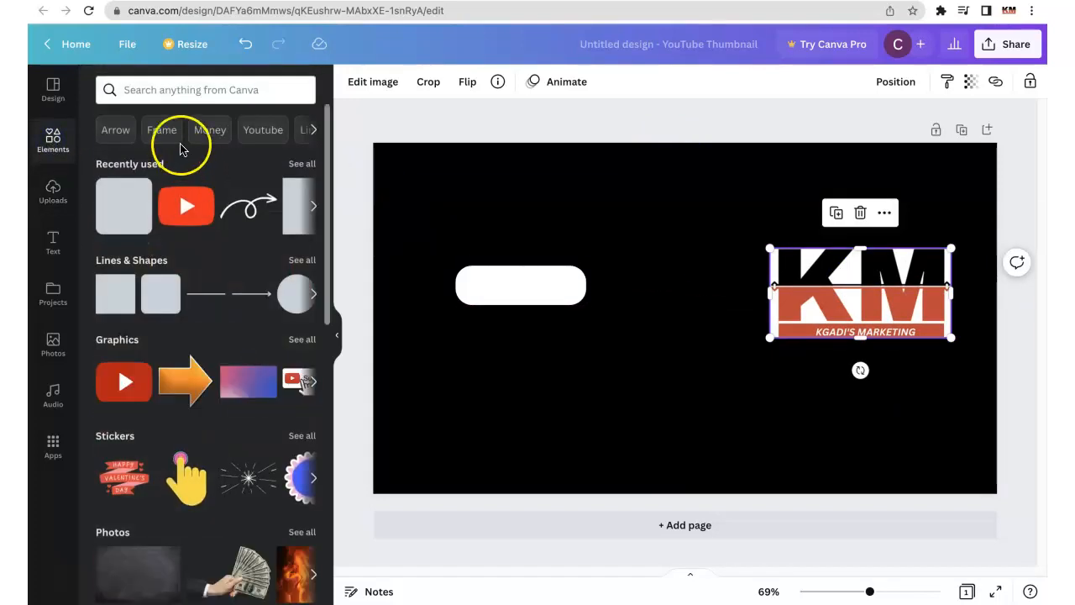
{"action": "left_click", "coordinate": [192, 90]}
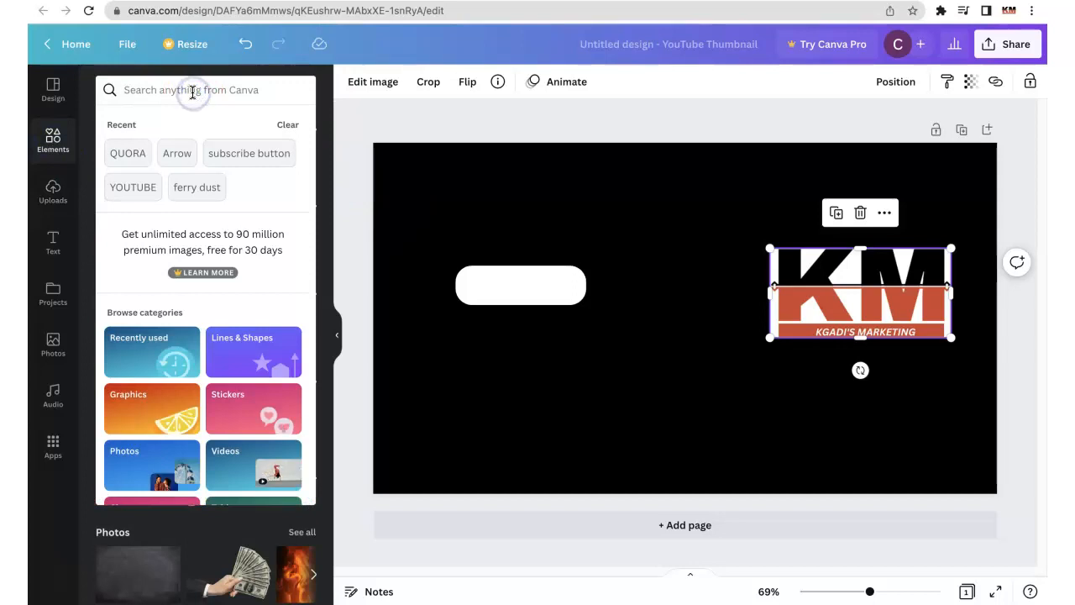
{"action": "type", "text": "i"}
{"action": "left_click", "coordinate": [168, 183]}
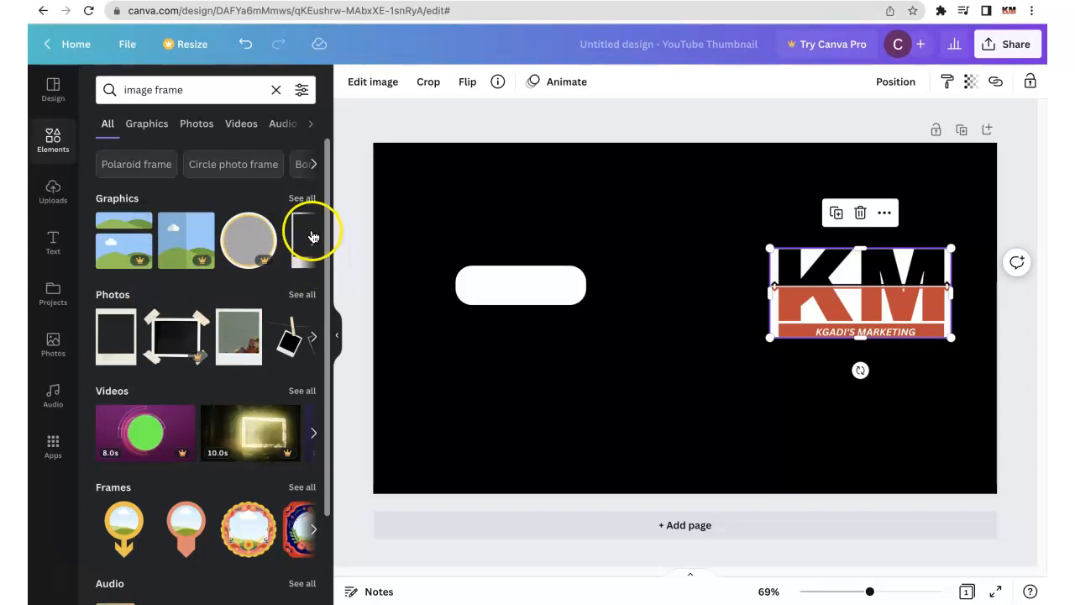
{"action": "left_click", "coordinate": [314, 243]}
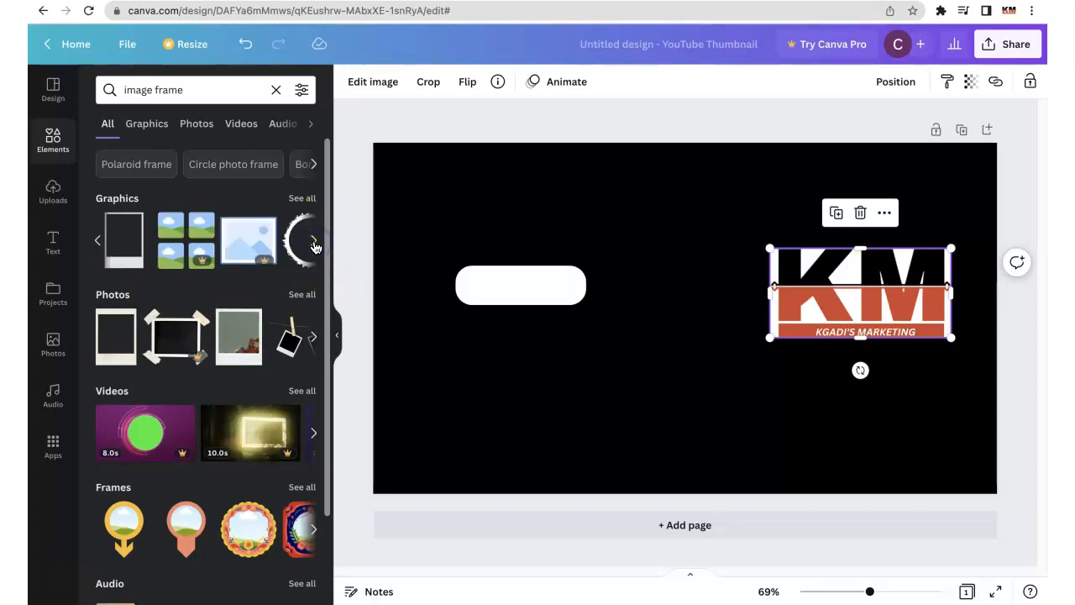
{"action": "left_click", "coordinate": [314, 240]}
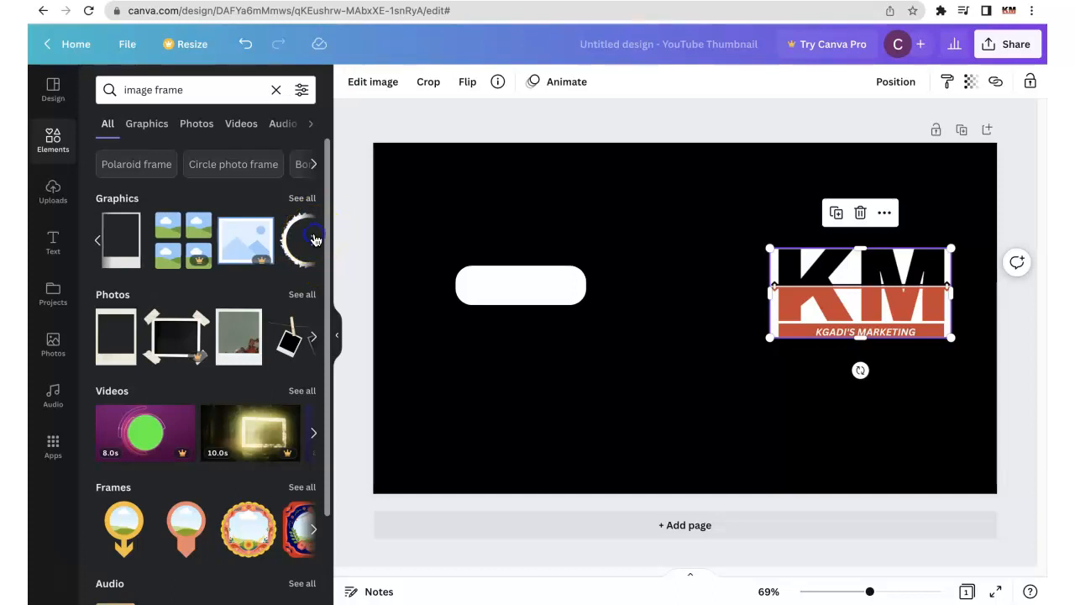
{"action": "left_click", "coordinate": [315, 240]}
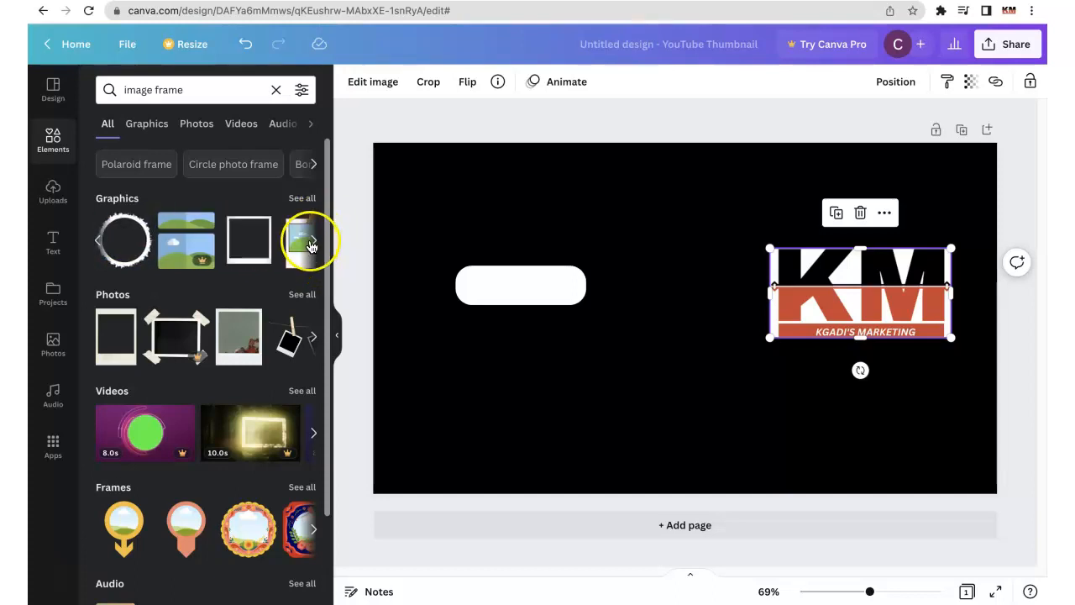
{"action": "left_click", "coordinate": [250, 241]}
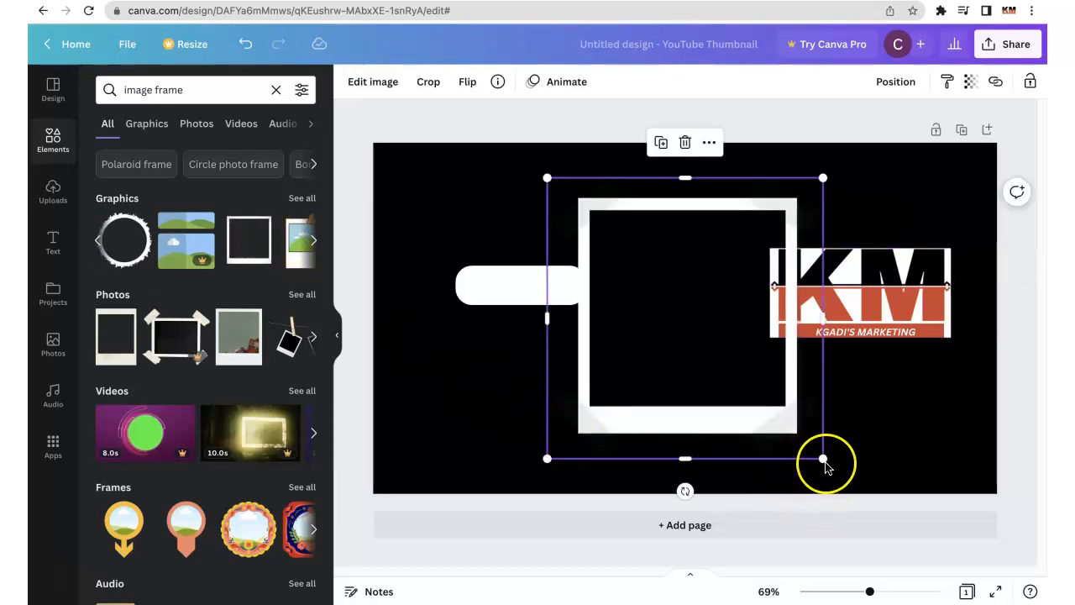
- Shrink the polaroid frame and fit it with the KM logo into the left end of the white pill
{"action": "left_click_drag", "start_coordinate": [823, 458], "coordinate": [632, 245]}
{"action": "left_click_drag", "start_coordinate": [857, 309], "coordinate": [513, 284]}
{"action": "left_click_drag", "start_coordinate": [508, 295], "coordinate": [487, 287]}
{"action": "left_click", "coordinate": [704, 305]}
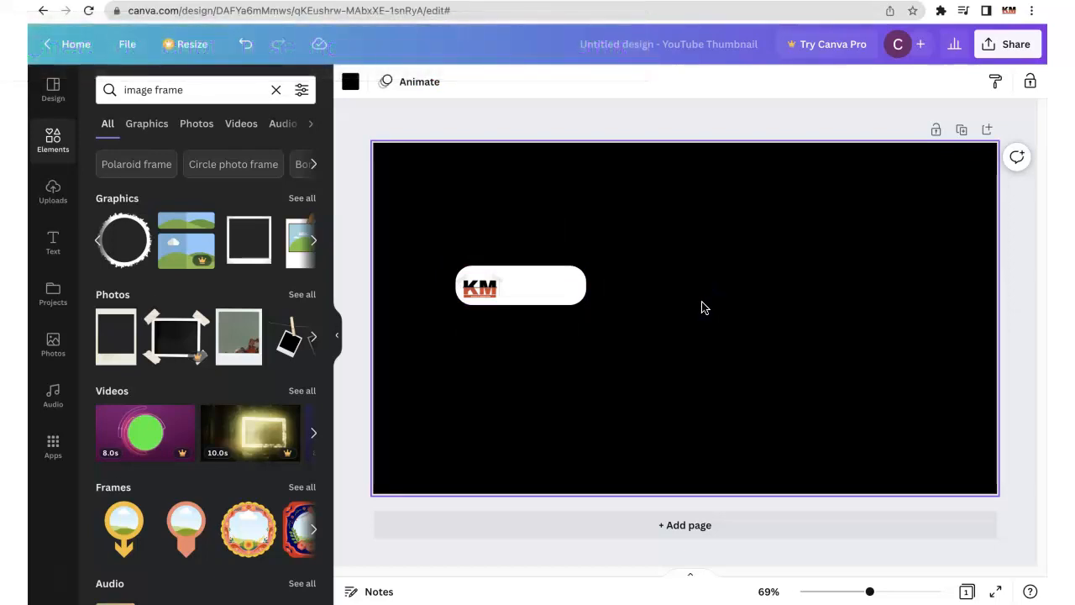
- Replace the element search with "like and subscribe"
{"action": "left_click", "coordinate": [216, 87]}
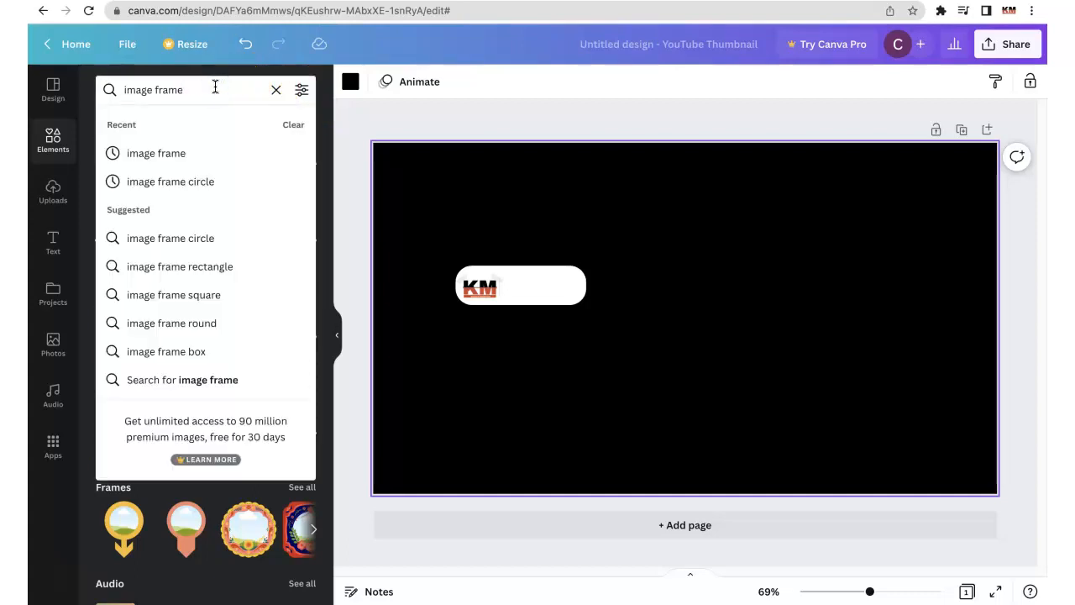
{"action": "key", "text": "BackSpace"}
{"action": "key", "text": "BackSpace"}
{"action": "key", "text": "BackSpace"}
{"action": "key", "text": "BackSpace"}
{"action": "key", "text": "BackSpace"}
{"action": "key", "text": "BackSpace"}
{"action": "key", "text": "BackSpace"}
{"action": "key", "text": "BackSpace"}
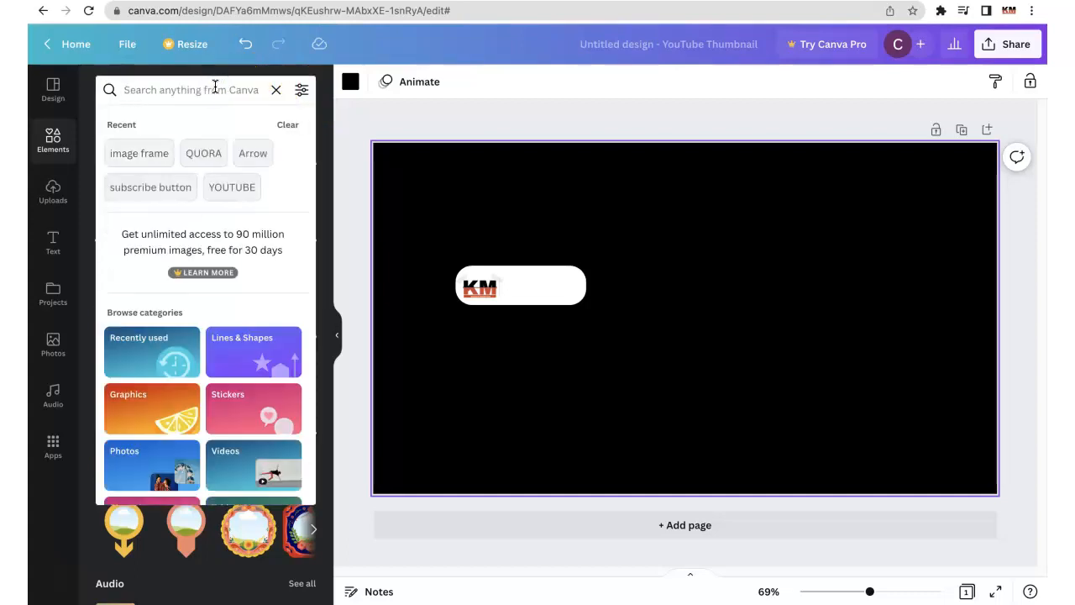
{"action": "type", "text": "like"}
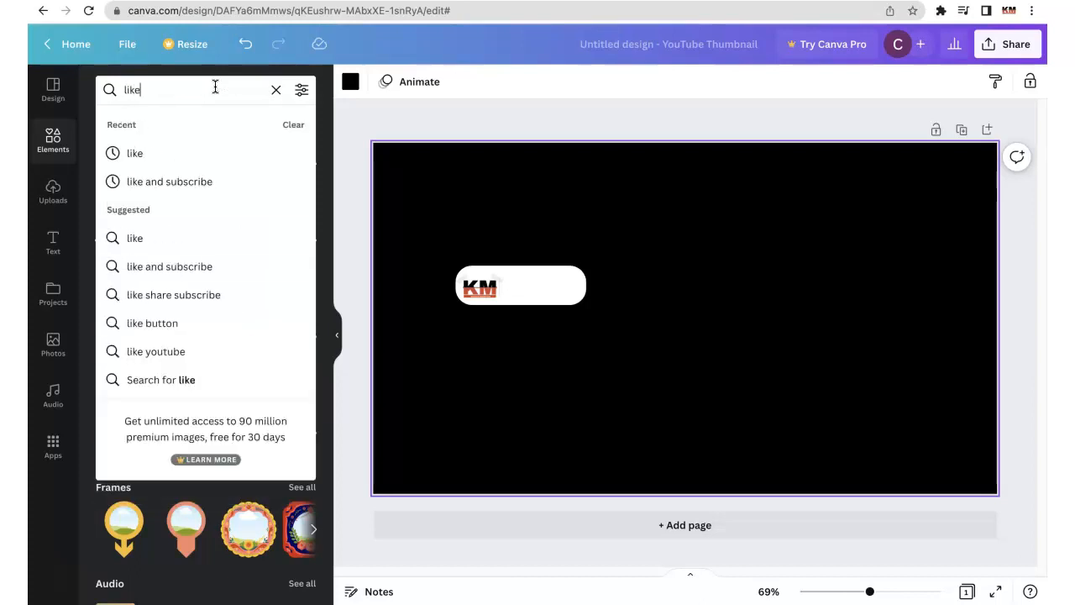
{"action": "left_click", "coordinate": [204, 177]}
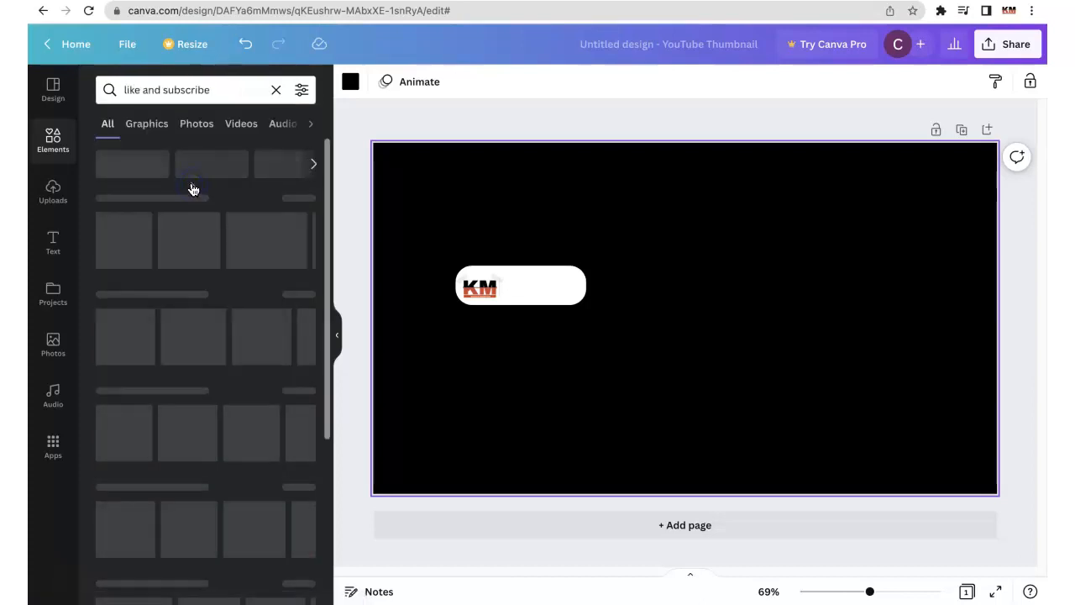
- Add the blue thumbs-up graphic, shrink it beside the KM logo and widen the white pill slightly
{"action": "left_click", "coordinate": [311, 242]}
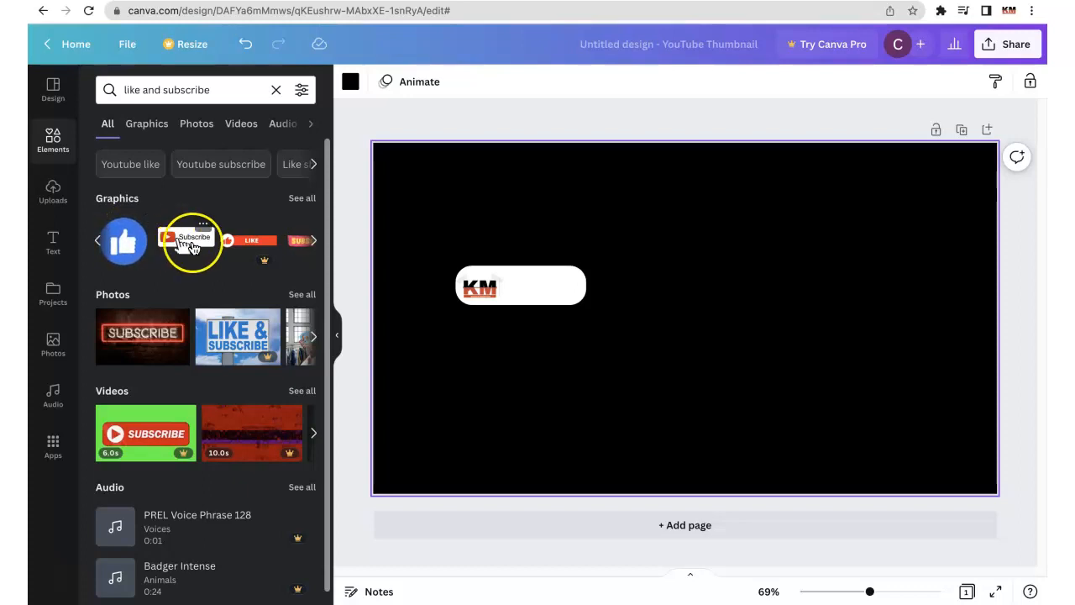
{"action": "left_click", "coordinate": [137, 243]}
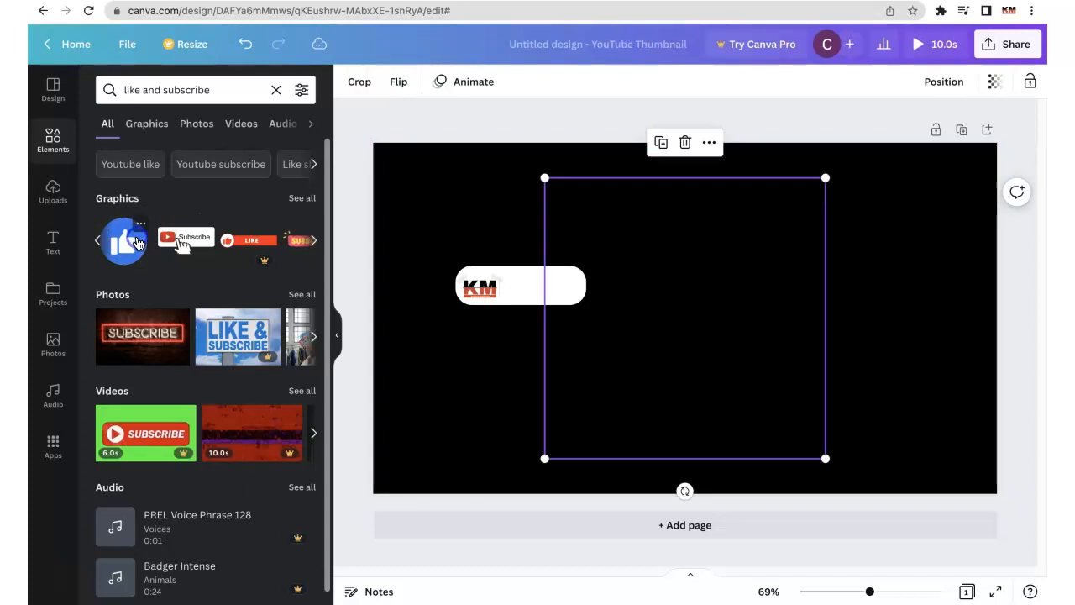
{"action": "left_click", "coordinate": [828, 457]}
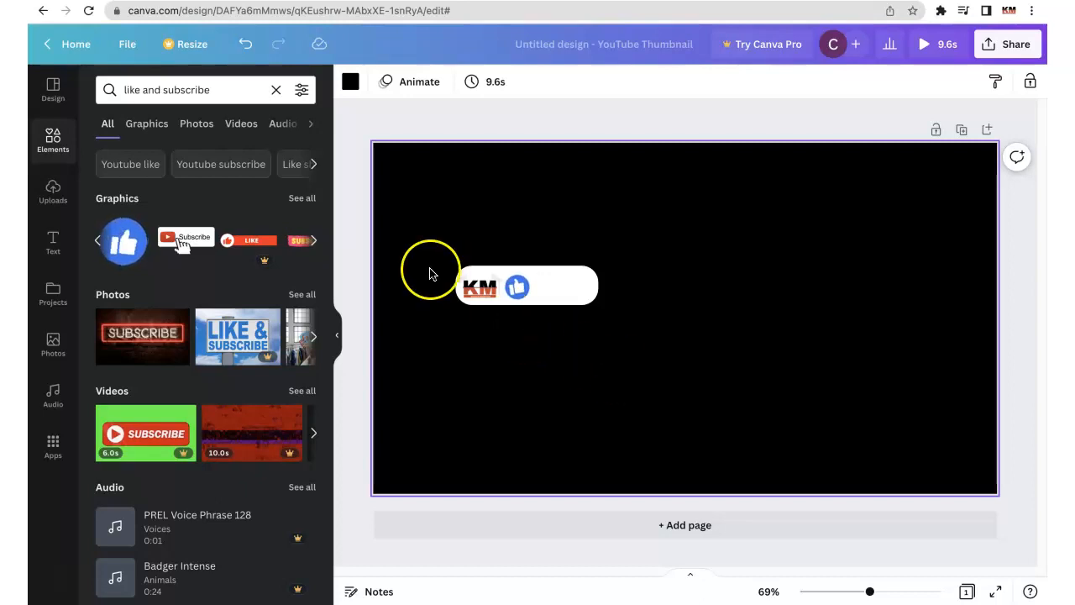
- Add the pink SUBSCRIBE graphic with yellow lettering and shrink it into the white pill right of the thumbs-up
{"action": "left_click", "coordinate": [315, 242]}
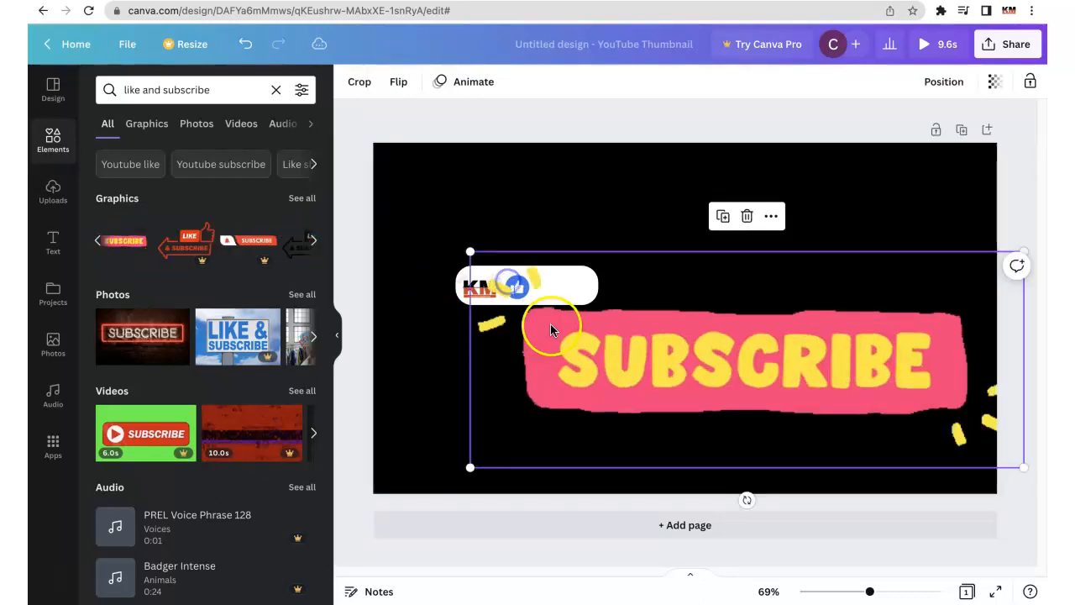
{"action": "left_click_drag", "start_coordinate": [470, 252], "coordinate": [620, 330]}
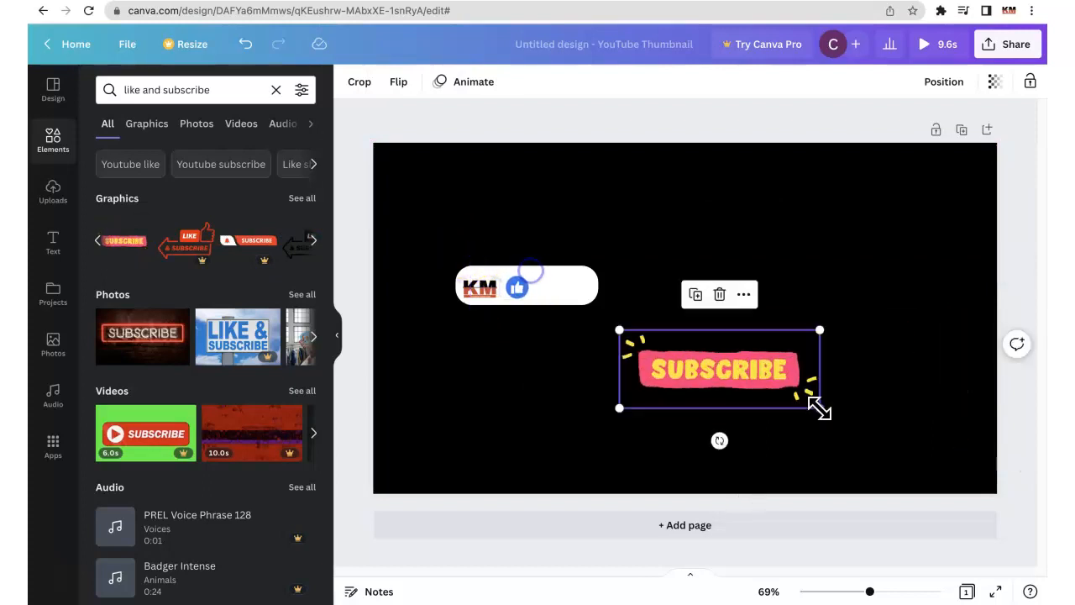
{"action": "left_click_drag", "start_coordinate": [820, 408], "coordinate": [708, 360]}
{"action": "left_click", "coordinate": [655, 348]}
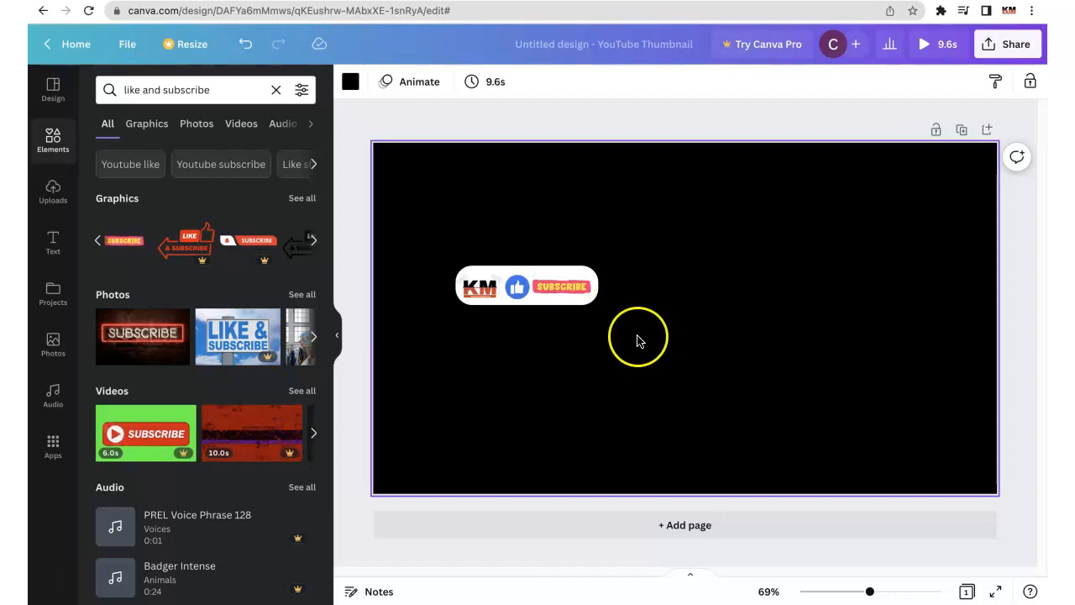
- Add the white Subscribe button graphic with the hand pointer, shrink it and place it on the page's right side
{"action": "left_click", "coordinate": [97, 242]}
{"action": "left_click", "coordinate": [187, 238]}
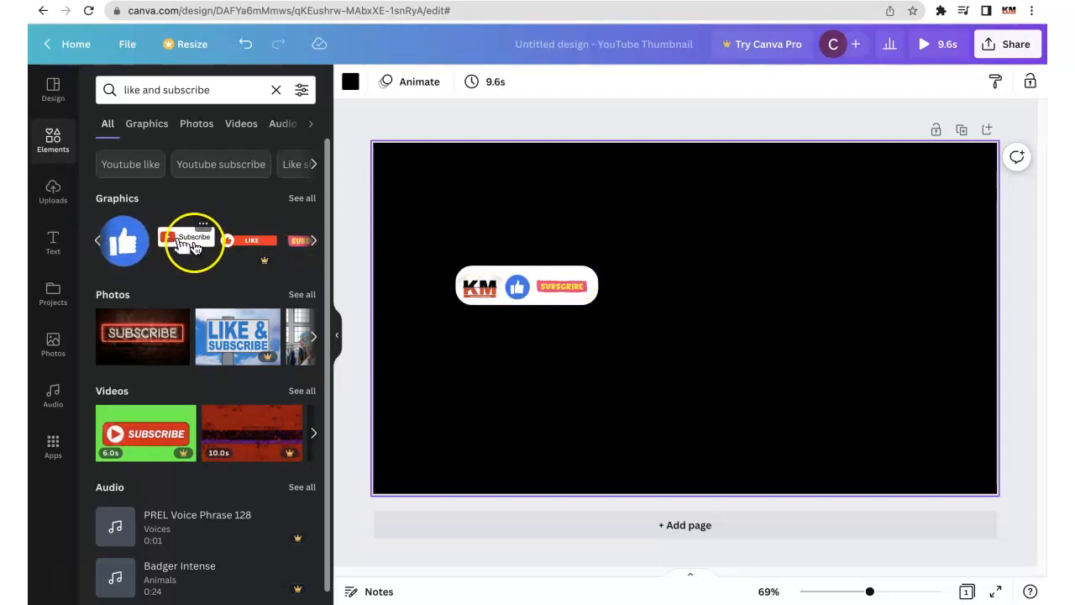
{"action": "left_click_drag", "start_coordinate": [408, 189], "coordinate": [829, 386]}
{"action": "left_click_drag", "start_coordinate": [881, 409], "coordinate": [775, 310]}
{"action": "left_click_drag", "start_coordinate": [720, 283], "coordinate": [760, 300]}
- Apply the Tumble photo animation to the white Subscribe button graphic, set to animate on enter
{"action": "left_click", "coordinate": [566, 83]}
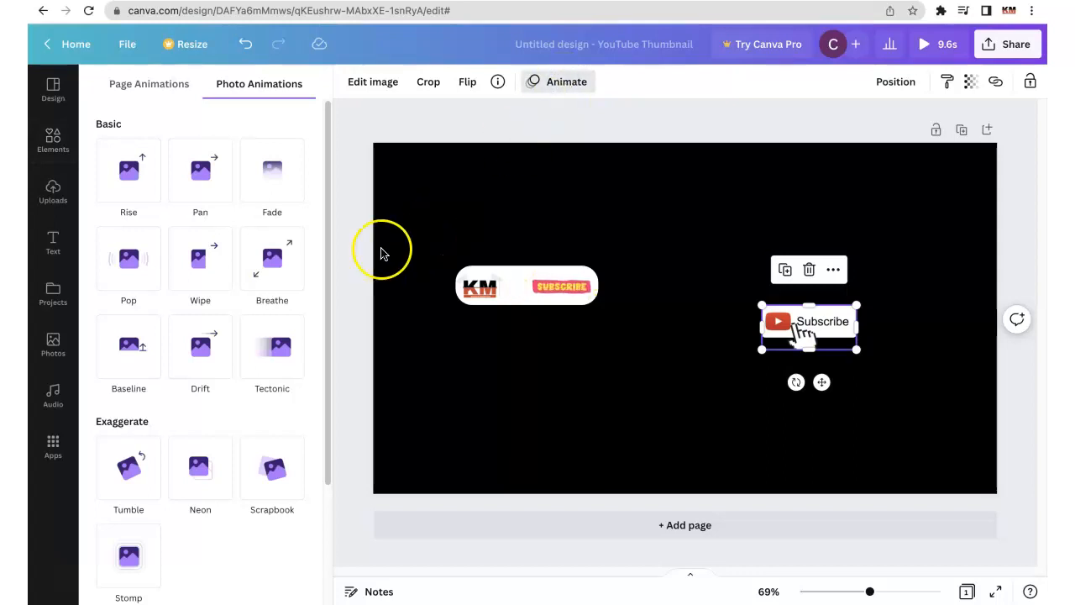
{"action": "mouse_move", "coordinate": [326, 171]}
{"action": "left_mouse_down"}
{"action": "mouse_move", "coordinate": [358, 342]}
{"action": "mouse_move", "coordinate": [322, 191]}
{"action": "left_mouse_up"}
{"action": "left_click", "coordinate": [137, 438]}
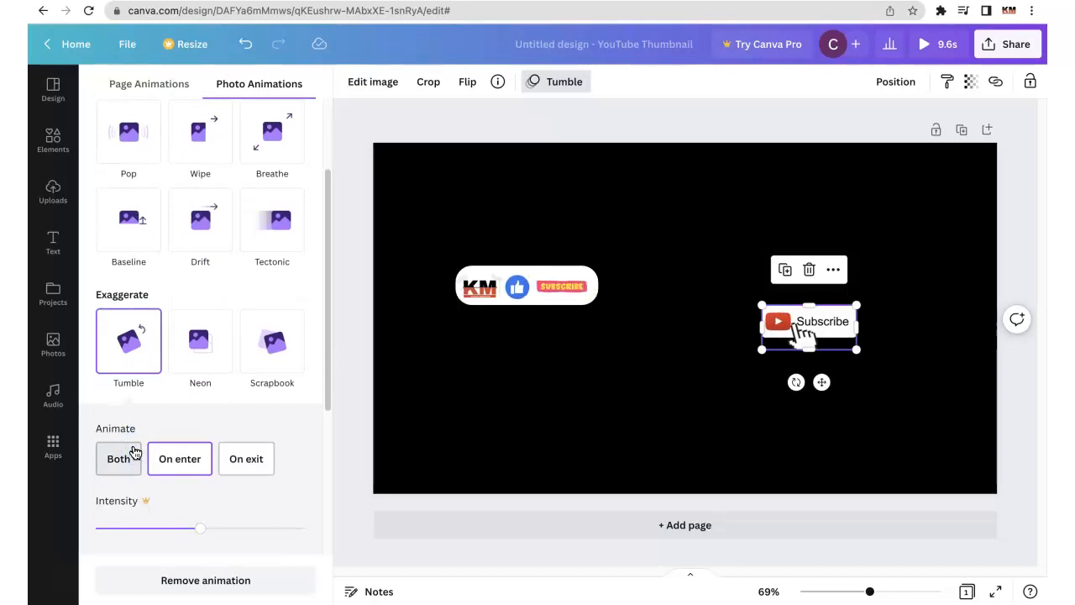
{"action": "left_click", "coordinate": [180, 456]}
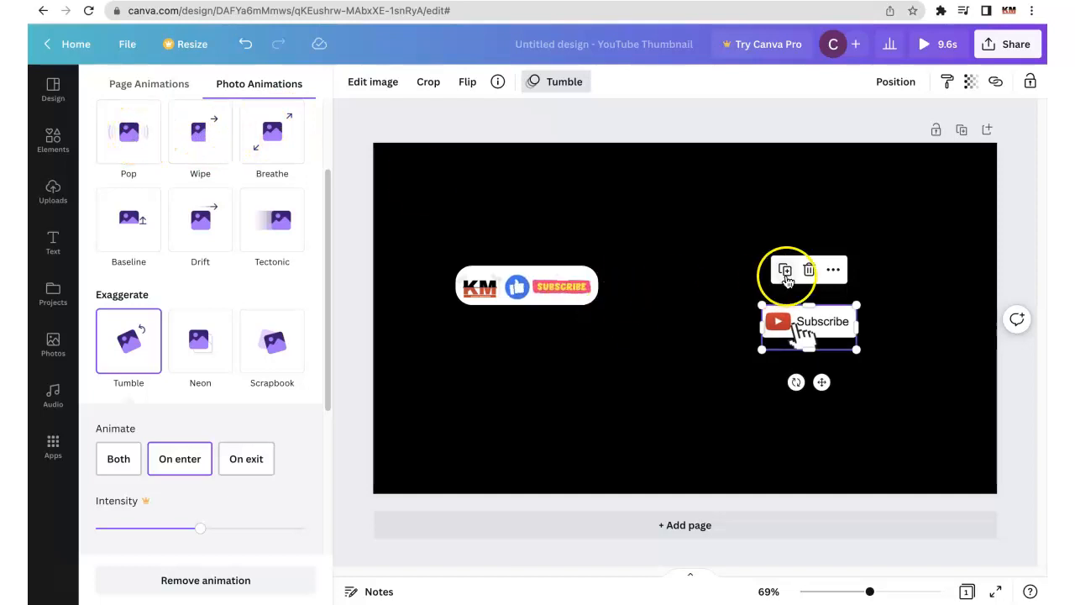
- Delete the white Subscribe button graphic with the hand pointer, leaving only the pill group on the black page
{"action": "key", "text": "Delete"}
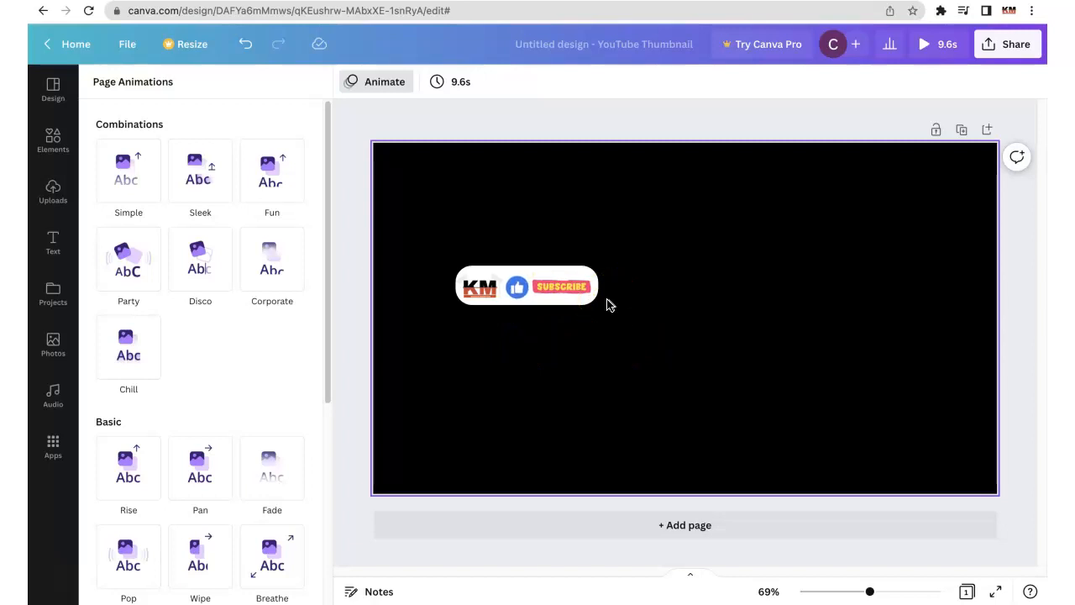
{"action": "left_click", "coordinate": [532, 318]}
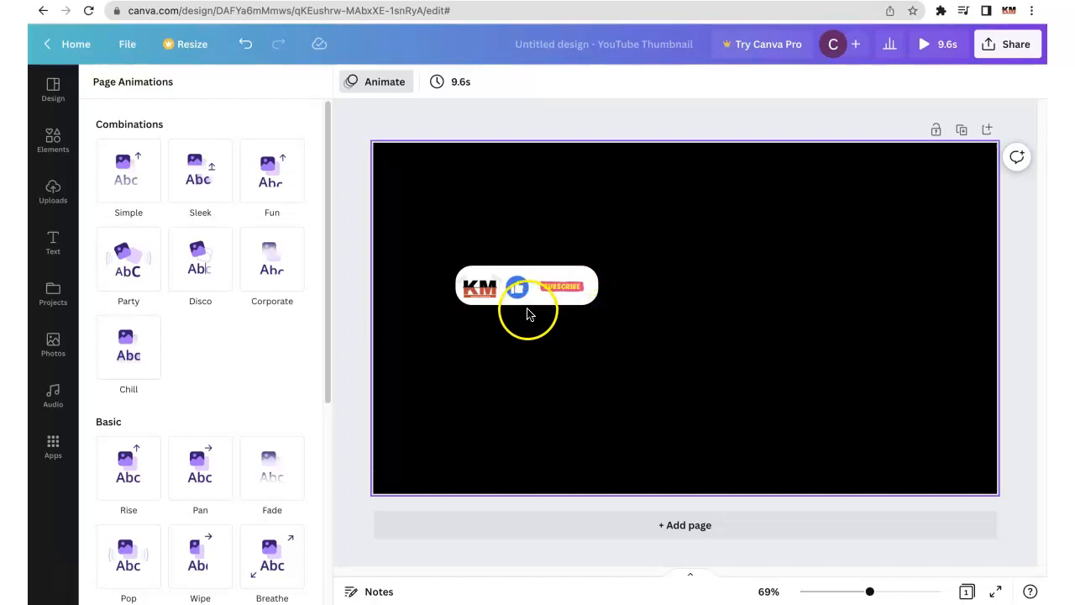
{"action": "left_click", "coordinate": [523, 307]}
{"action": "left_click", "coordinate": [629, 315]}
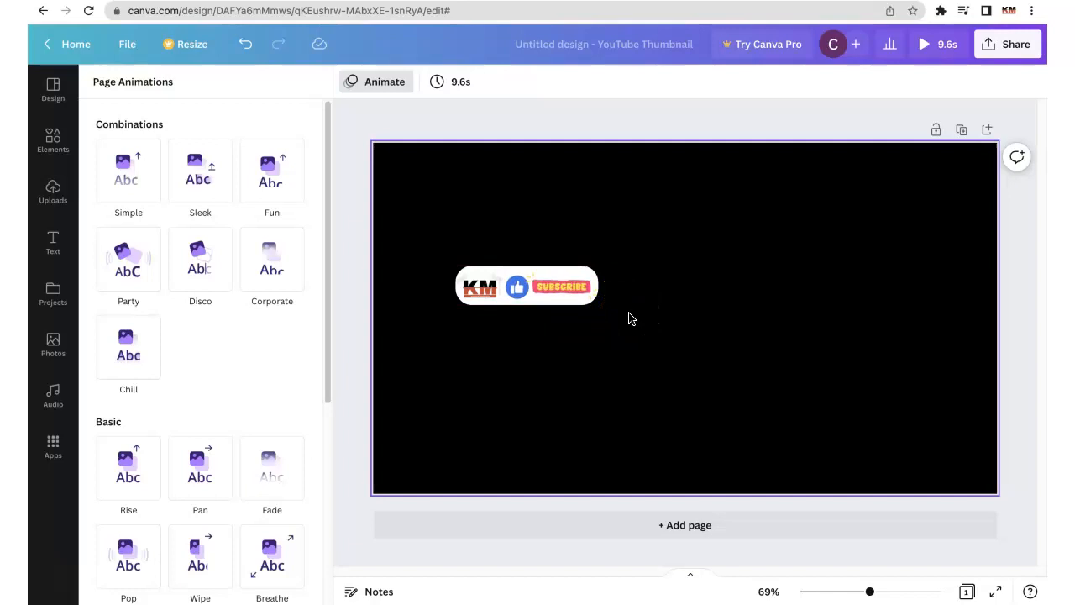
{"action": "left_click", "coordinate": [520, 308]}
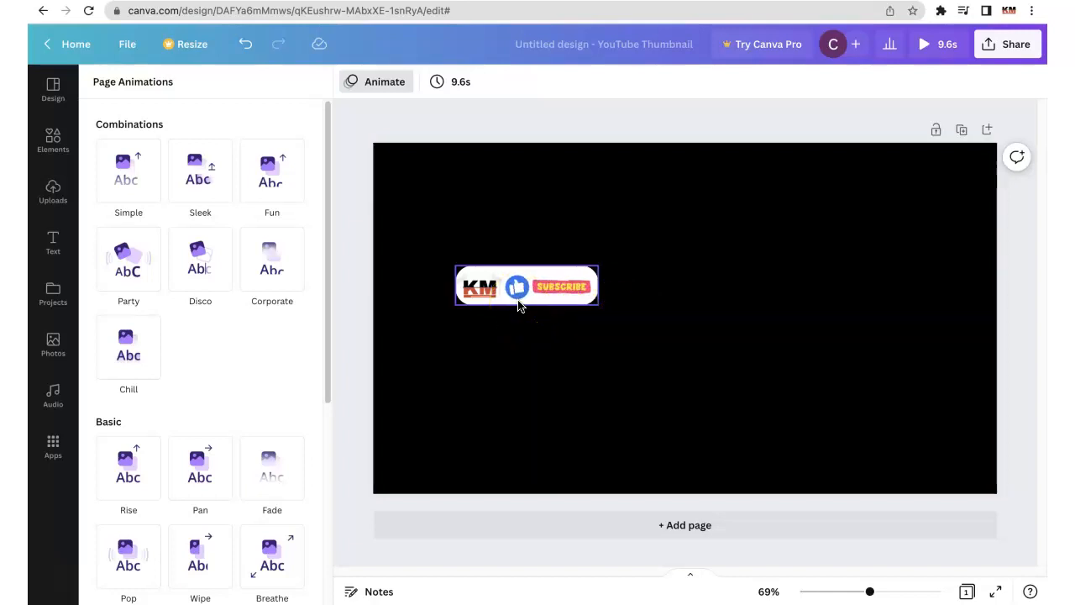
{"action": "left_click", "coordinate": [601, 329]}
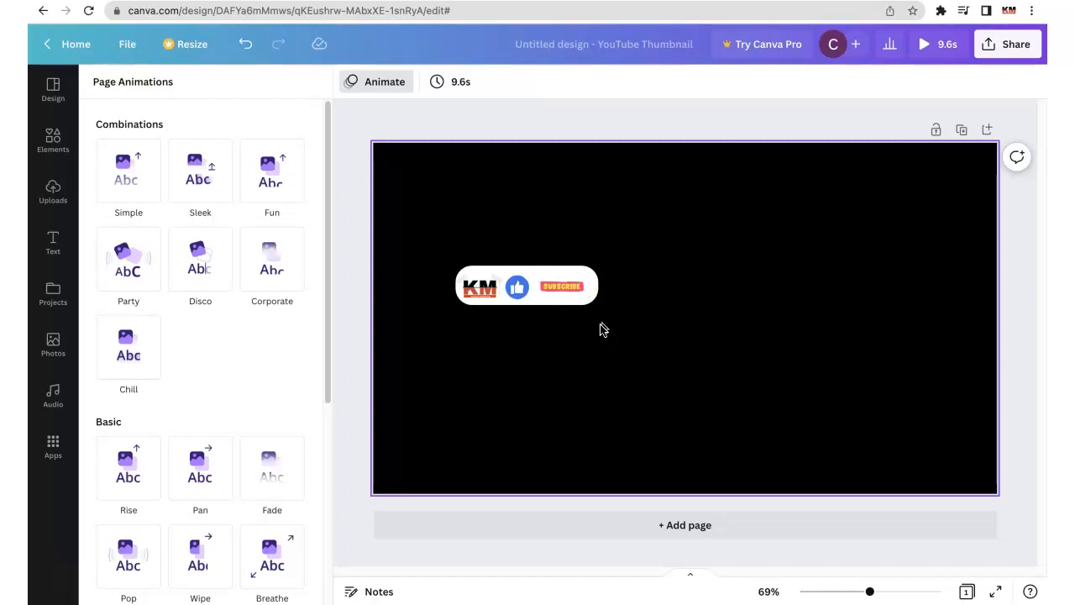
{"action": "left_click", "coordinate": [596, 336]}
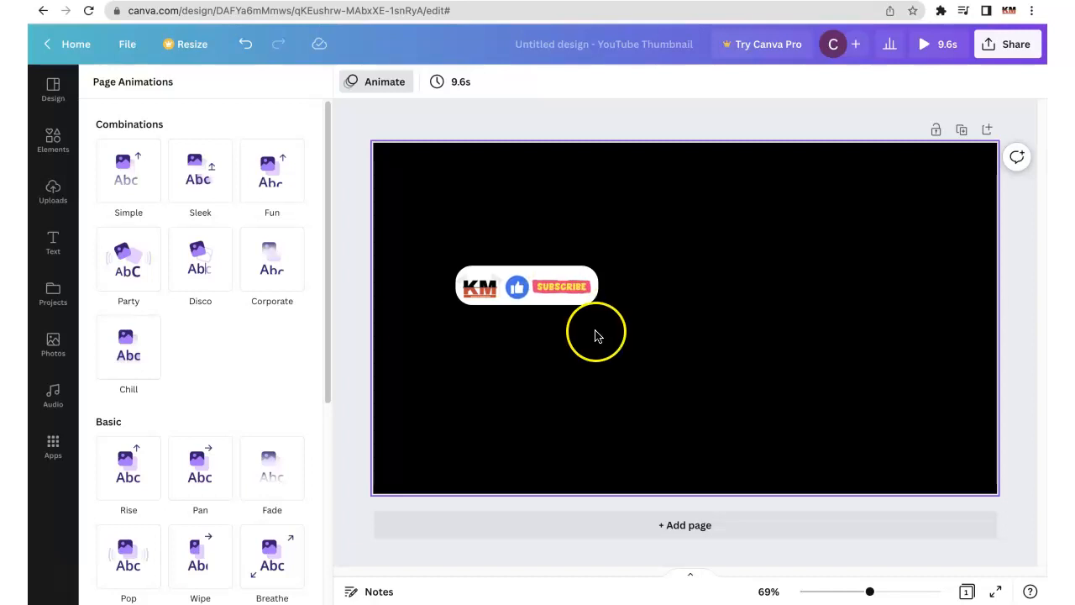